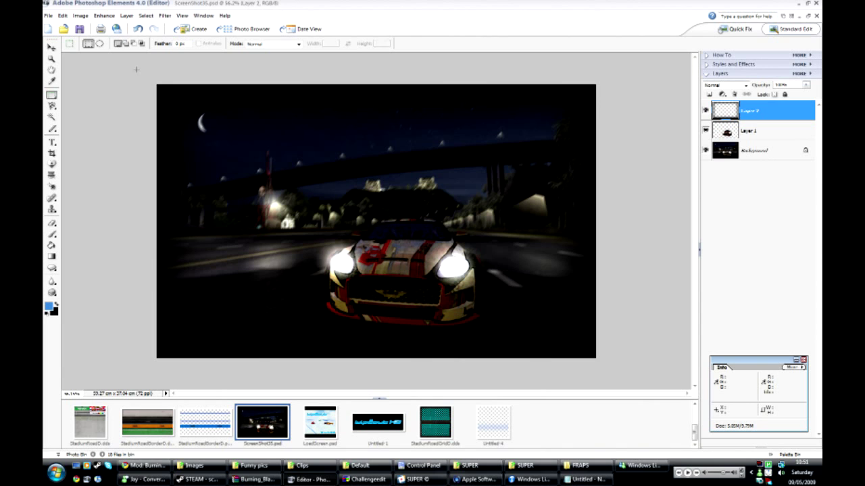
Open the pocket-wookie image from the Funny pics folder and fit it to the window
{"action": "left_click", "coordinate": [65, 29]}
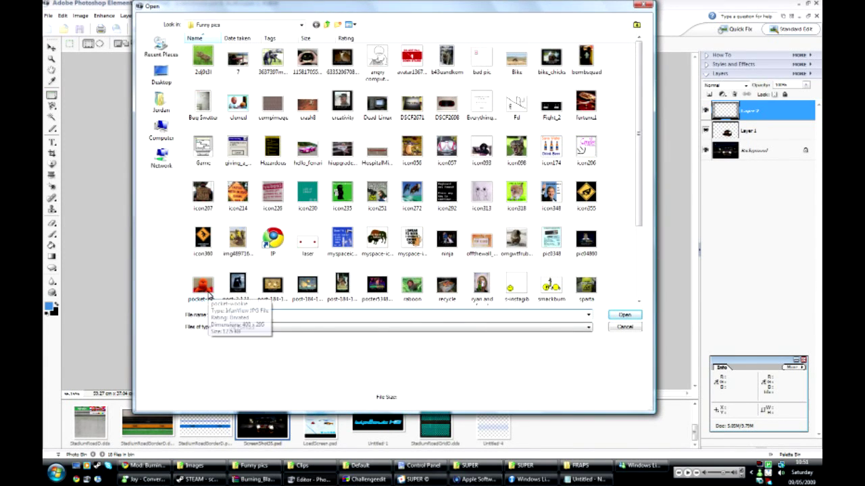
{"action": "double_click", "coordinate": [210, 283]}
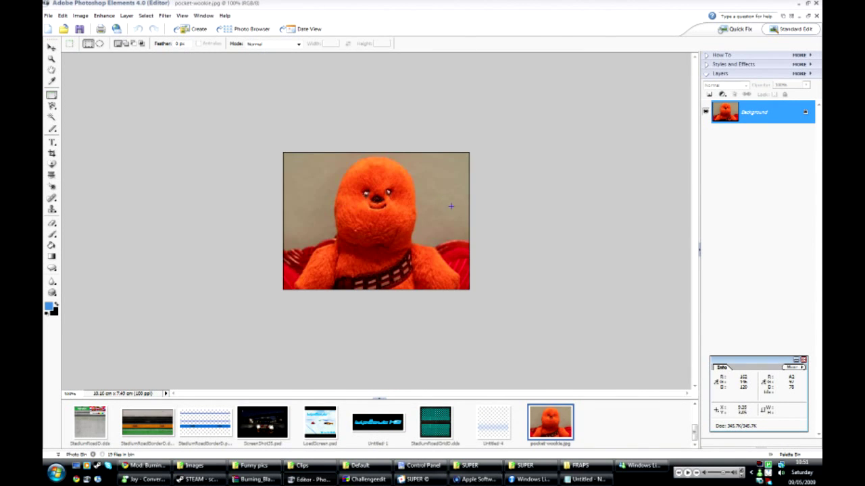
{"action": "key", "text": "ctrl+0"}
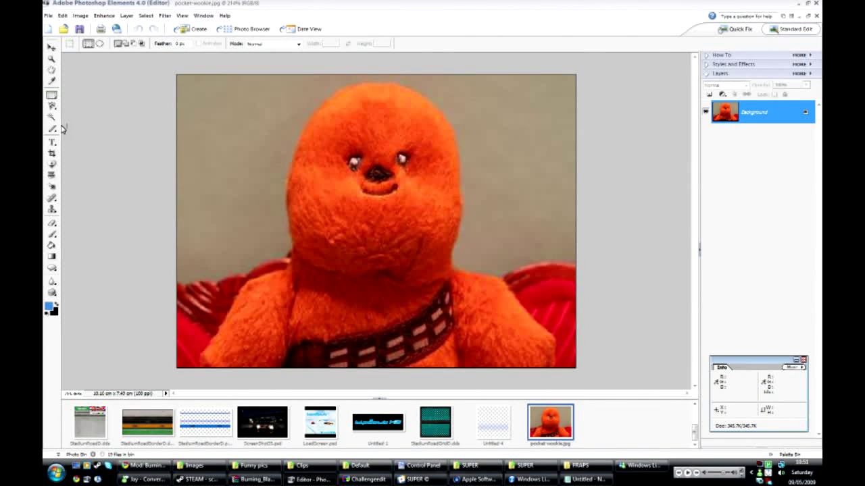
Select the orange toy by tracing around its head, shoulders, arms and base with the Magnetic Lasso and closing the outline
{"action": "left_click", "coordinate": [52, 107]}
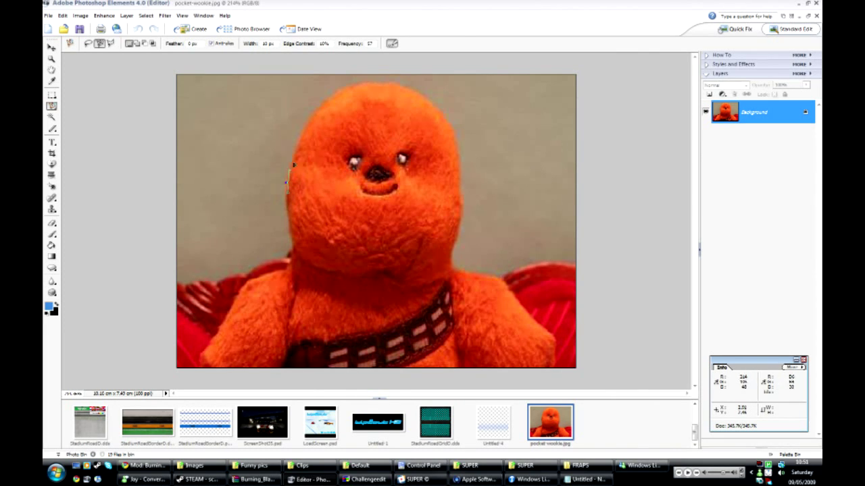
{"action": "left_click_drag", "start_coordinate": [293, 164], "coordinate": [306, 137]}
{"action": "left_click_drag", "start_coordinate": [383, 78], "coordinate": [427, 94]}
{"action": "left_click_drag", "start_coordinate": [457, 134], "coordinate": [459, 247]}
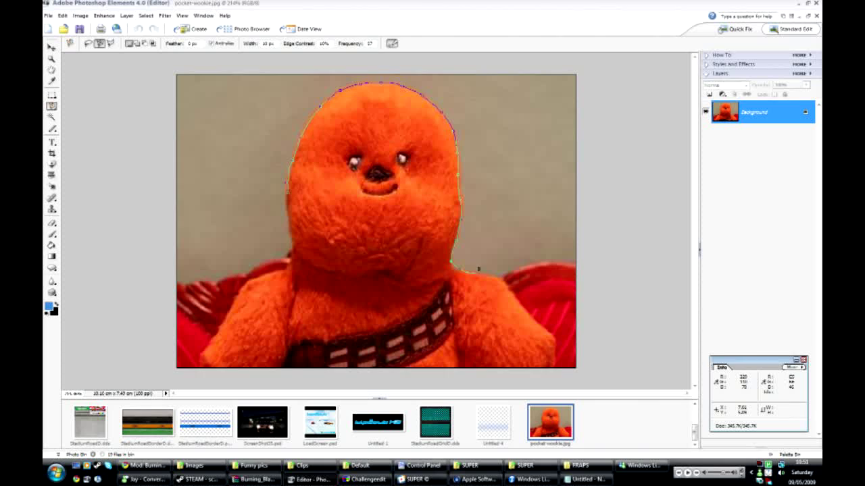
{"action": "left_click_drag", "start_coordinate": [502, 279], "coordinate": [542, 321]}
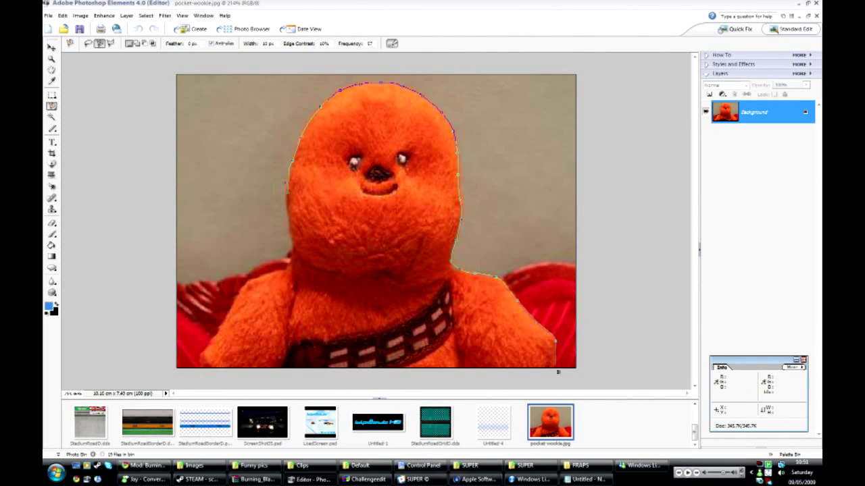
{"action": "mouse_move", "coordinate": [551, 374]}
{"action": "left_mouse_down"}
{"action": "mouse_move", "coordinate": [372, 370]}
{"action": "mouse_move", "coordinate": [190, 394]}
{"action": "left_mouse_up"}
{"action": "mouse_move", "coordinate": [230, 311]}
{"action": "left_mouse_down"}
{"action": "mouse_move", "coordinate": [251, 275]}
{"action": "mouse_move", "coordinate": [292, 260]}
{"action": "left_mouse_up"}
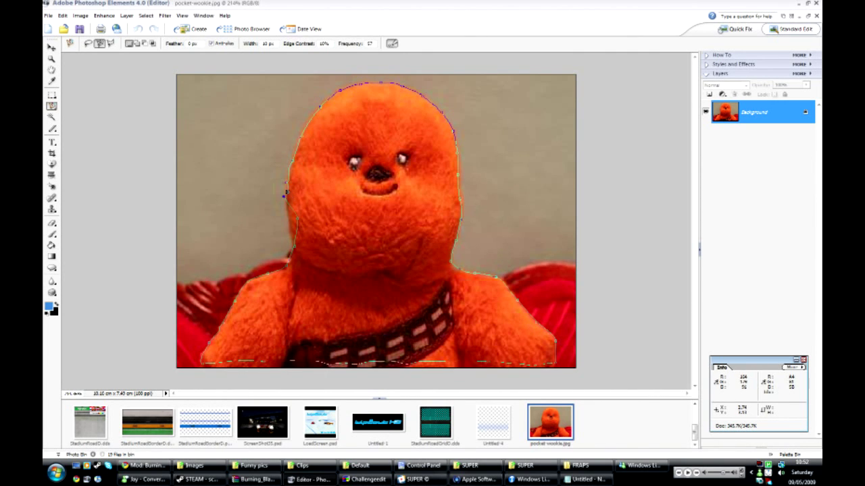
{"action": "double_click", "coordinate": [284, 196]}
{"action": "key", "text": "m"}
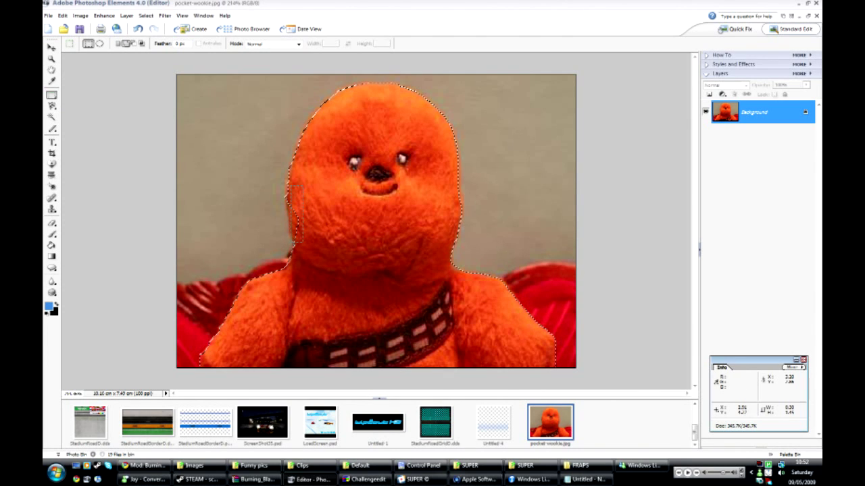
Copy the selected toy to the clipboard
{"action": "right_click", "coordinate": [391, 198]}
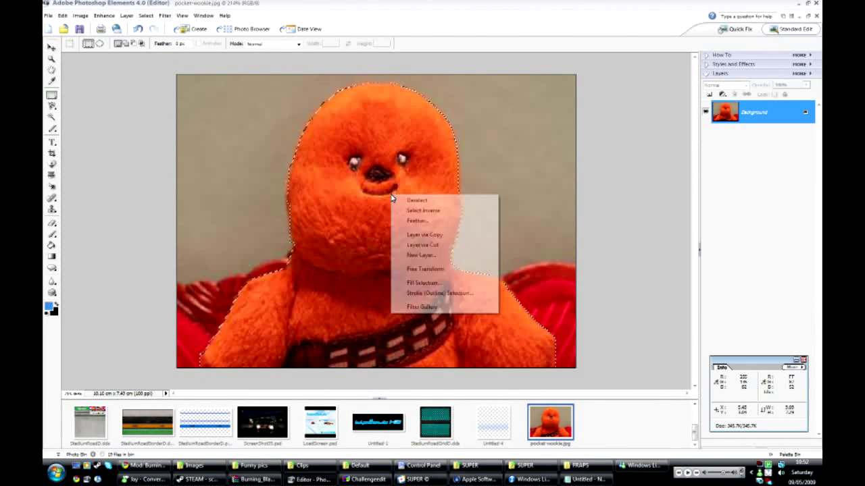
{"action": "left_click", "coordinate": [60, 16]}
{"action": "left_click", "coordinate": [60, 16]}
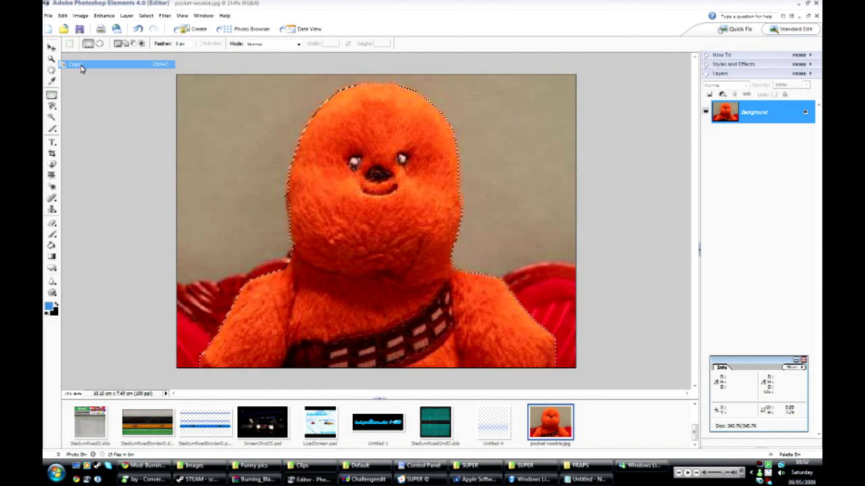
Create a new RGB document at the clipboard size with transparent background contents and paste the toy cutout into it
{"action": "left_click", "coordinate": [51, 29]}
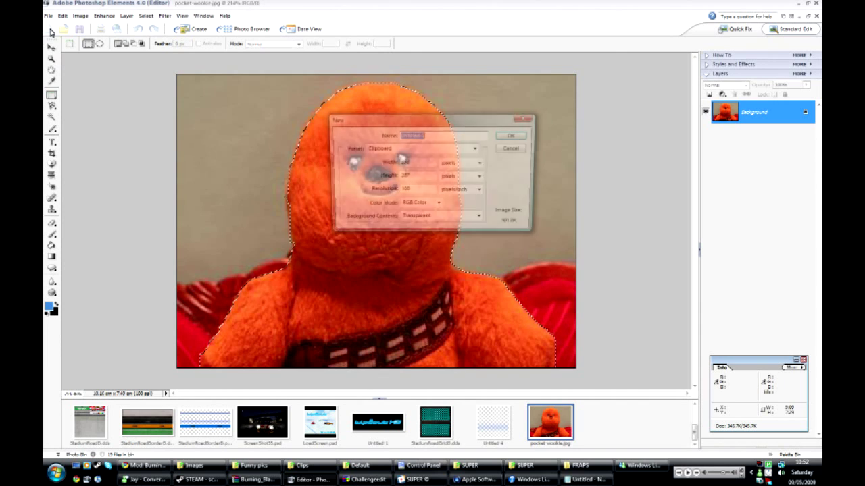
{"action": "left_click", "coordinate": [483, 221]}
{"action": "left_click", "coordinate": [426, 244]}
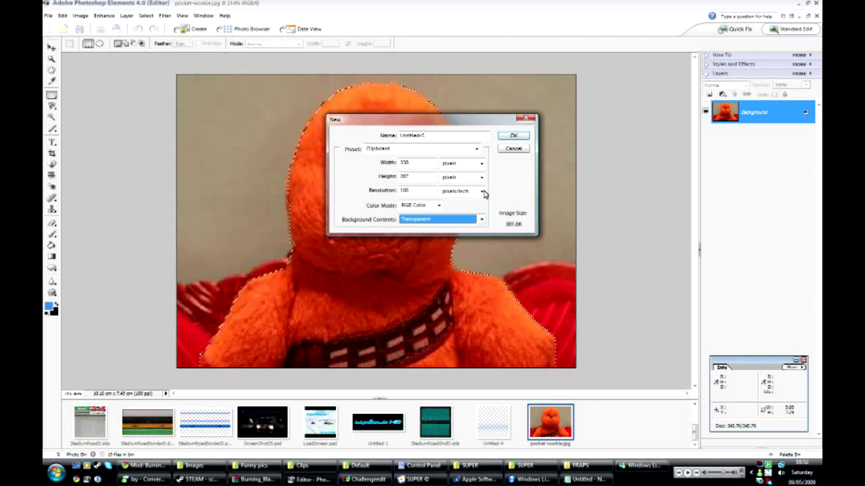
{"action": "left_click", "coordinate": [515, 135]}
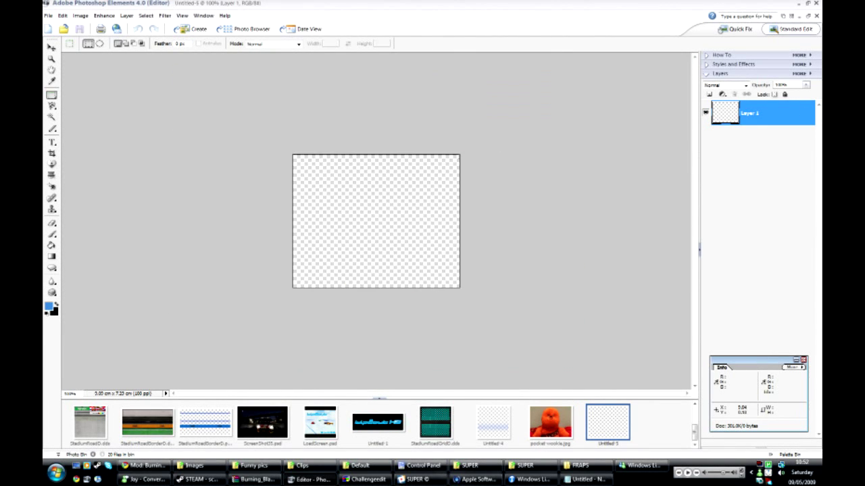
{"action": "scroll", "coordinate": [457, 179], "scroll_direction": "up", "scroll_amount": 2}
{"action": "key", "text": "ctrl+v"}
{"action": "scroll", "coordinate": [560, 217], "scroll_direction": "up", "scroll_amount": 5}
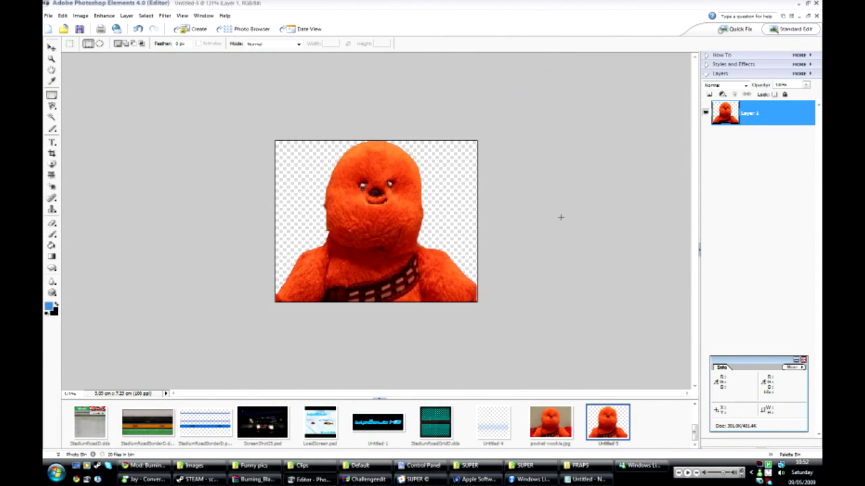
{"action": "scroll", "coordinate": [560, 216], "scroll_direction": "down", "scroll_amount": 1}
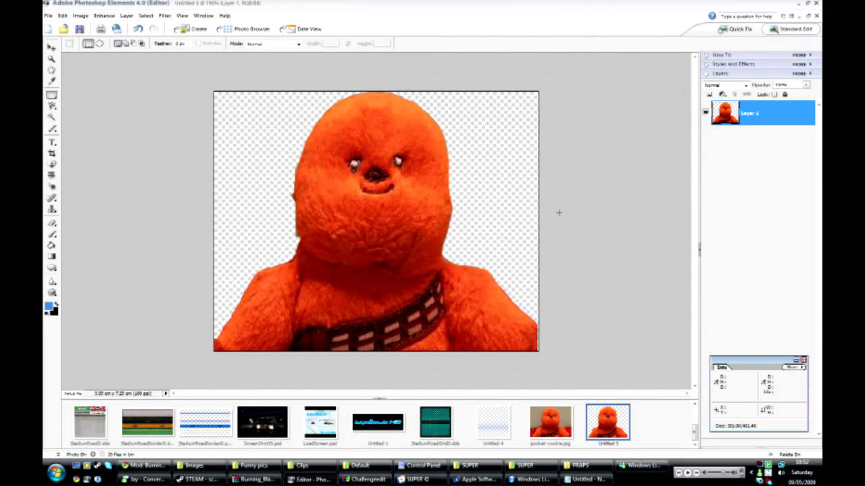
Open the Canvas Size settings for the cutout document and switch the size units to pixels
{"action": "left_click", "coordinate": [80, 14]}
{"action": "mouse_move", "coordinate": [100, 61]}
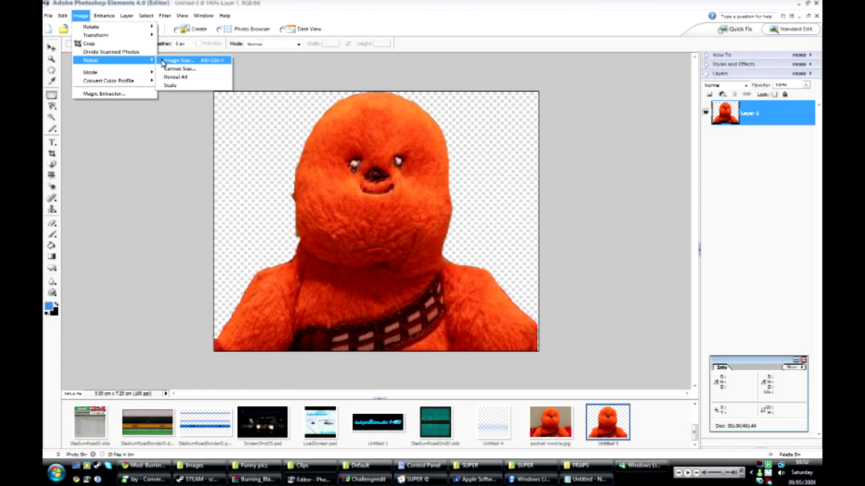
{"action": "left_click", "coordinate": [185, 68]}
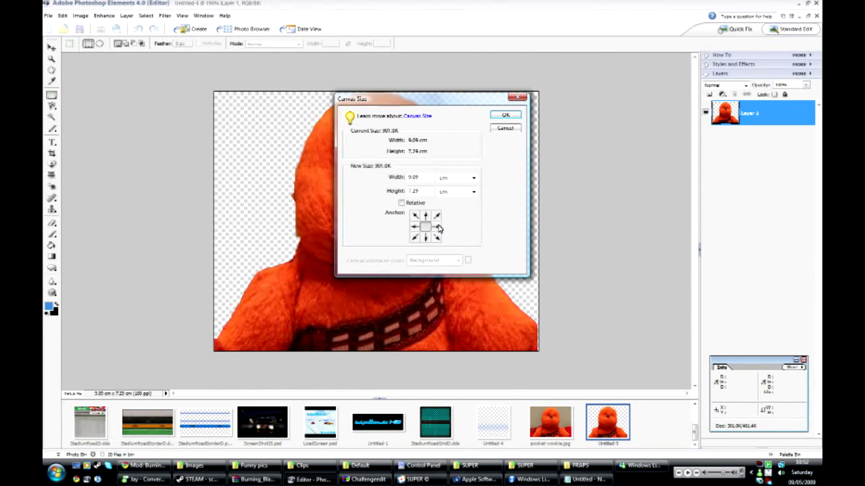
{"action": "left_click", "coordinate": [465, 180]}
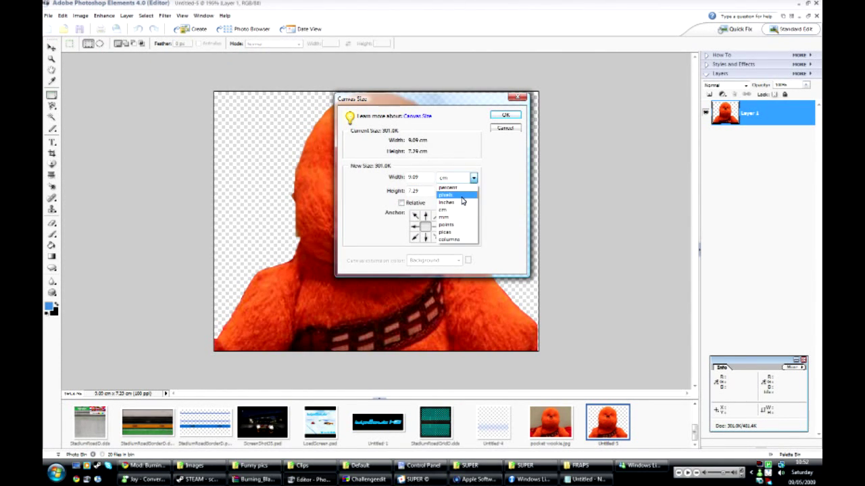
{"action": "left_click", "coordinate": [466, 200]}
Consult the list of texture sizes in Notepad, set the canvas to 512 x 512 pixels and fit it to the window
{"action": "left_click", "coordinate": [585, 479]}
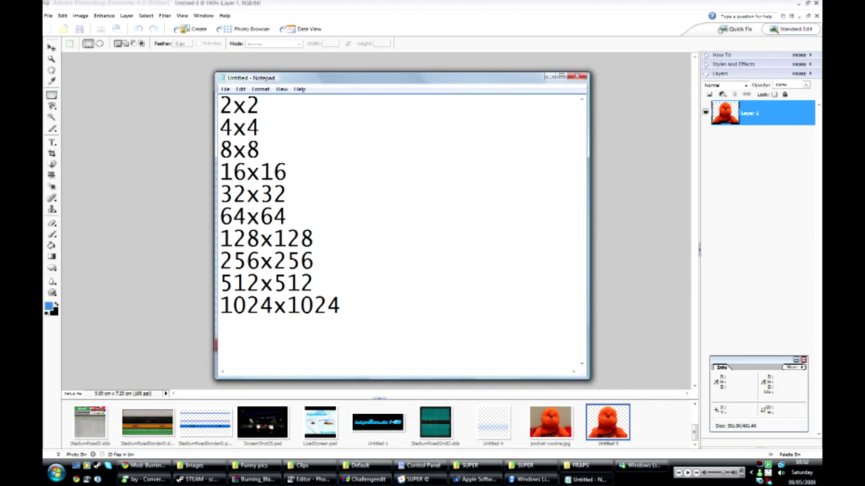
{"action": "left_click", "coordinate": [547, 77]}
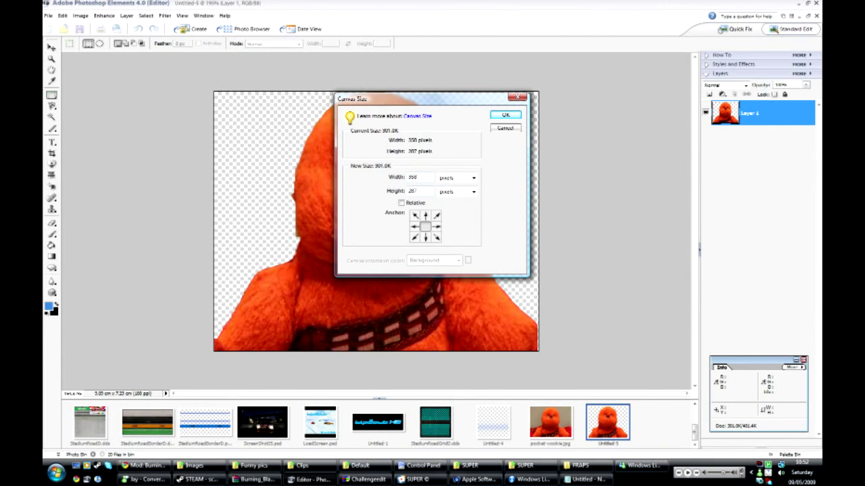
{"action": "left_click_drag", "start_coordinate": [416, 177], "coordinate": [393, 179]}
{"action": "type", "text": "512"}
{"action": "key", "text": "Tab"}
{"action": "type", "text": "512"}
{"action": "left_click", "coordinate": [505, 117]}
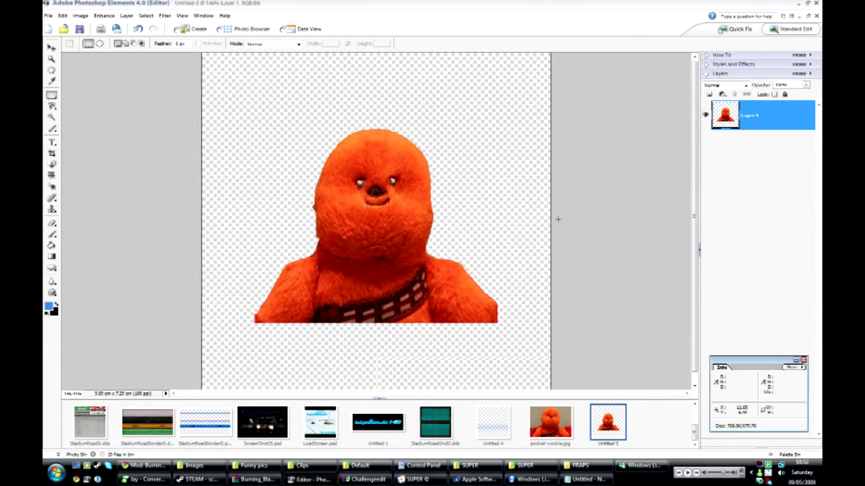
{"action": "key", "text": "ctrl+0"}
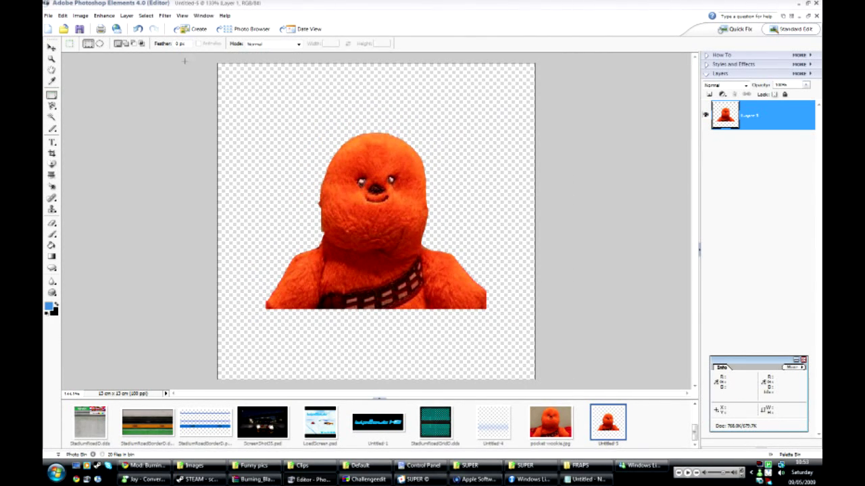
Save a copy as Orange in D3D/DDS format in Funny pics, using DXT3 explicit alpha compression with all MIP maps generated
{"action": "left_click", "coordinate": [48, 15]}
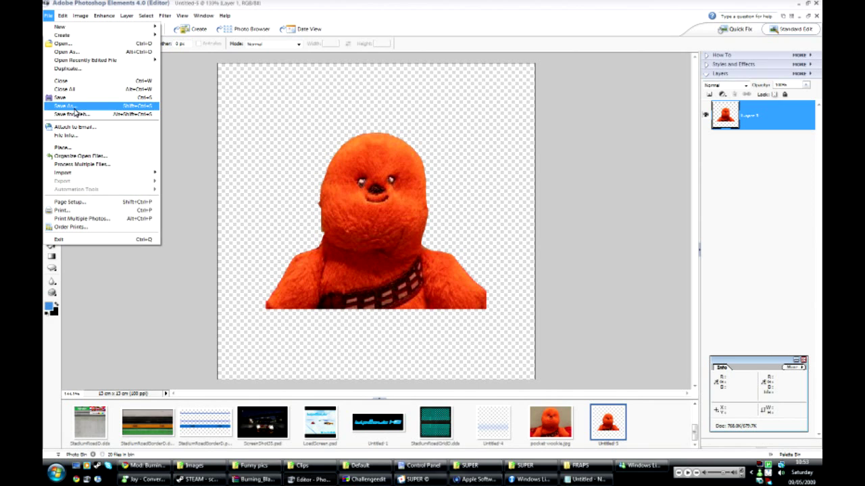
{"action": "left_click", "coordinate": [76, 107]}
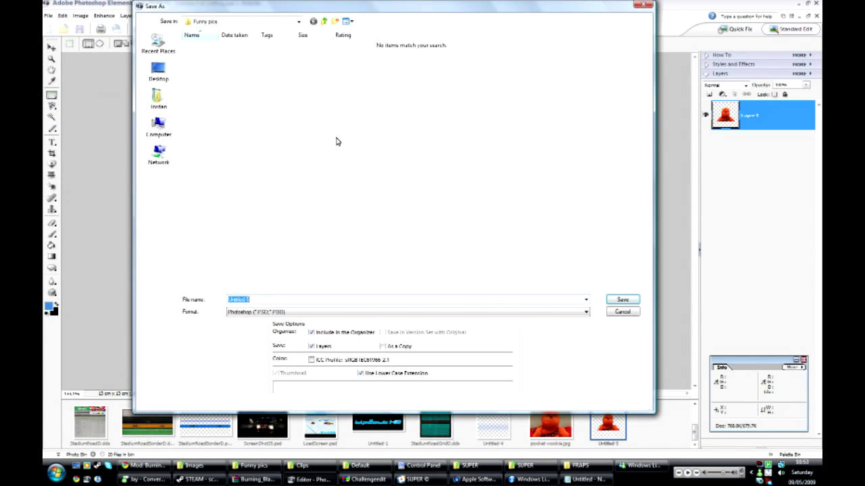
{"action": "left_click", "coordinate": [321, 313]}
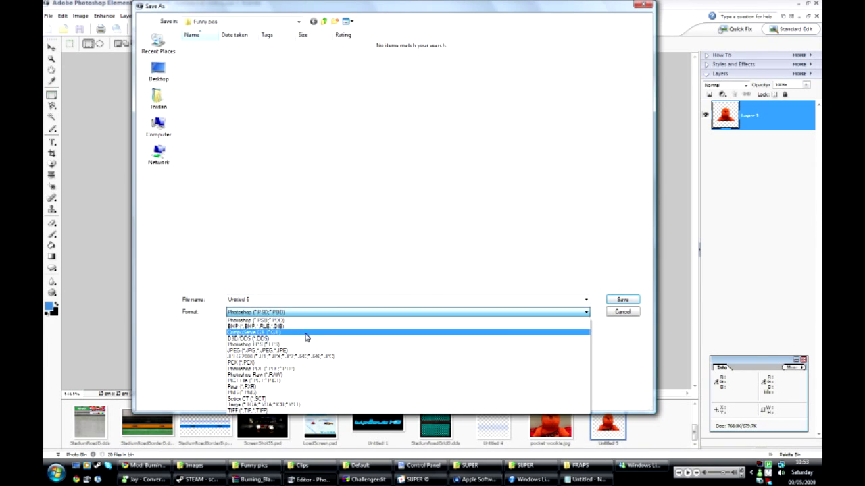
{"action": "left_click", "coordinate": [281, 344]}
{"action": "key", "text": "shift+Tab"}
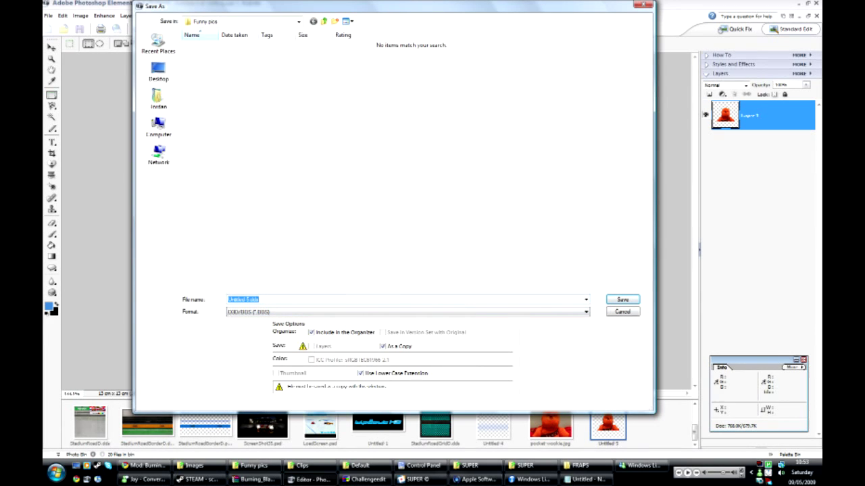
{"action": "type", "text": "O"}
{"action": "left_click", "coordinate": [622, 301]}
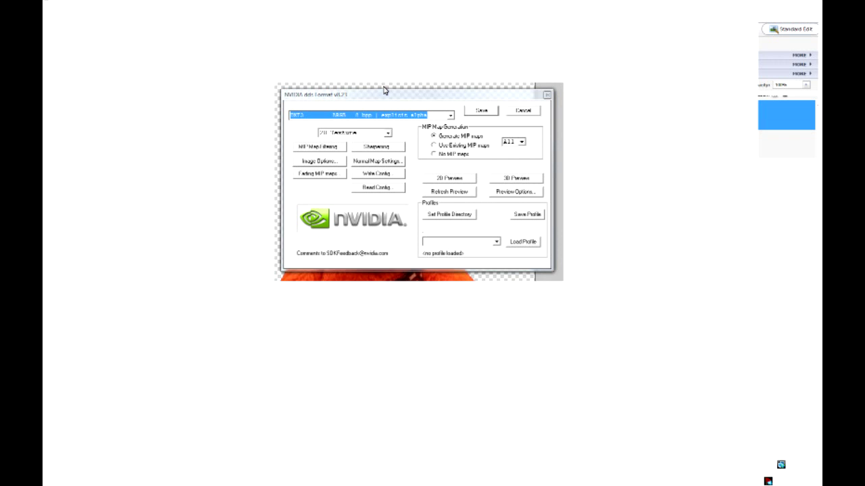
{"action": "left_click", "coordinate": [480, 111]}
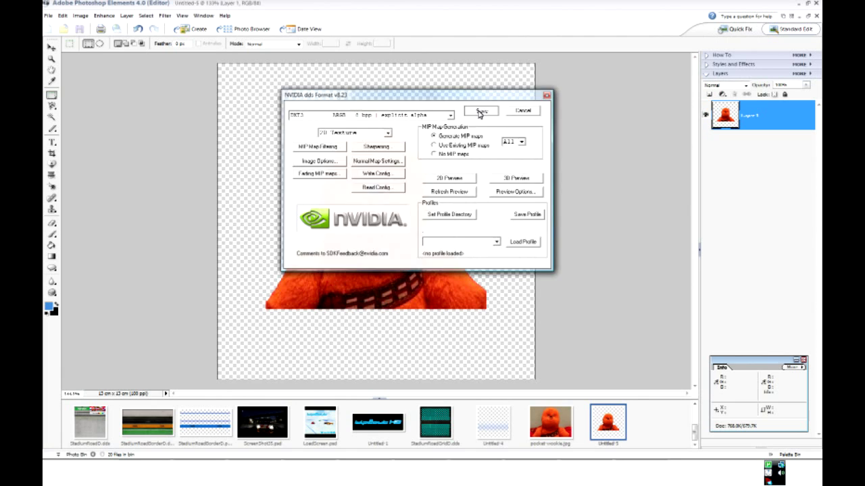
Open Orange.dds from the Funny pics folder in the WTV viewer and hide its alpha channel
{"action": "mouse_move", "coordinate": [533, 483]}
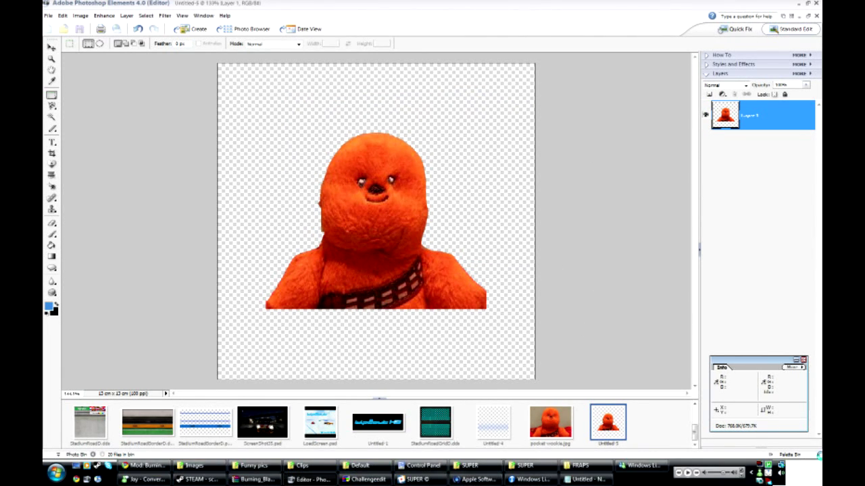
{"action": "left_click", "coordinate": [207, 470]}
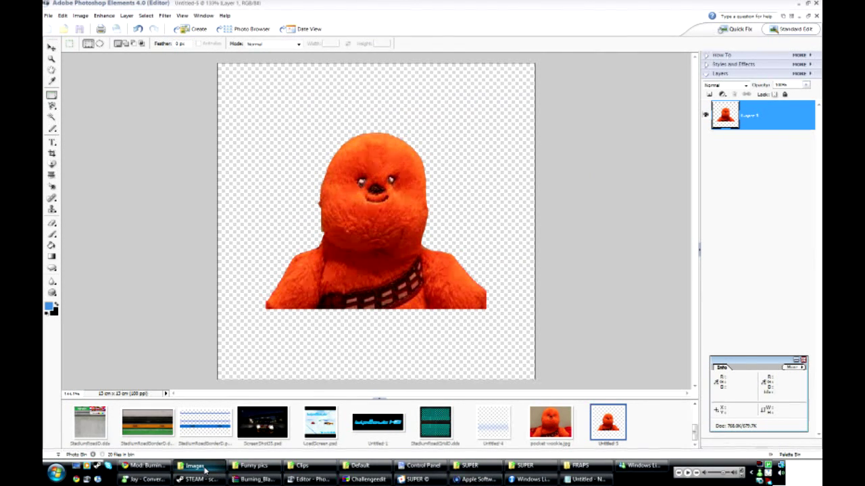
{"action": "left_click", "coordinate": [253, 466]}
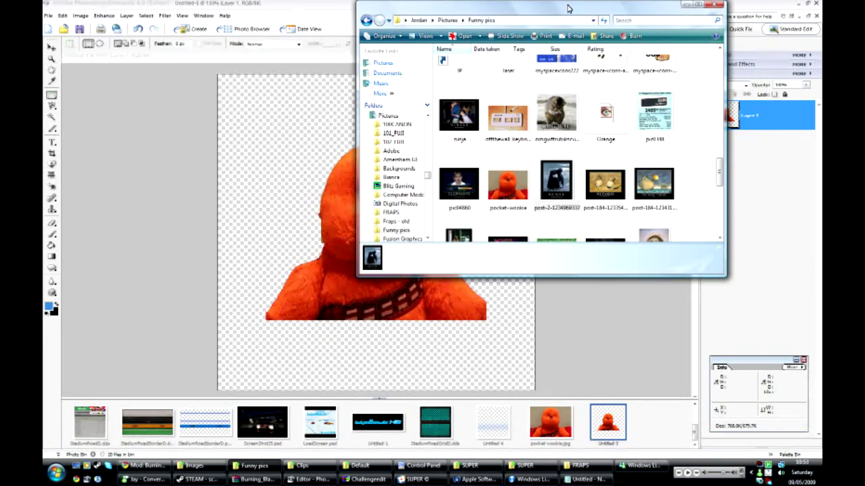
{"action": "left_click_drag", "start_coordinate": [568, 9], "coordinate": [471, 110]}
{"action": "left_click", "coordinate": [623, 300]}
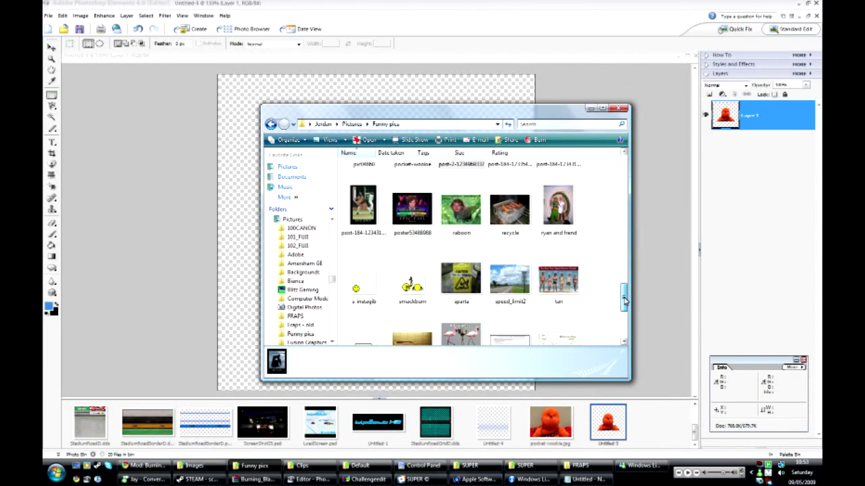
{"action": "left_click_drag", "start_coordinate": [624, 301], "coordinate": [523, 263]}
{"action": "double_click", "coordinate": [504, 249]}
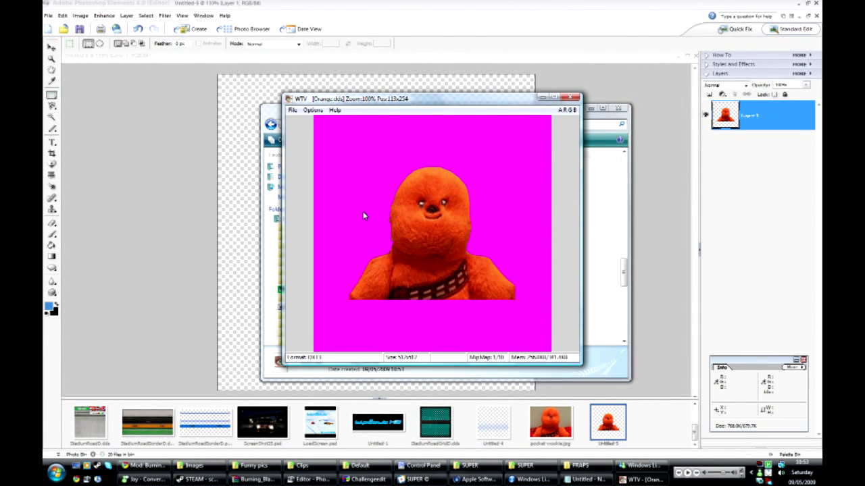
{"action": "left_click", "coordinate": [312, 112]}
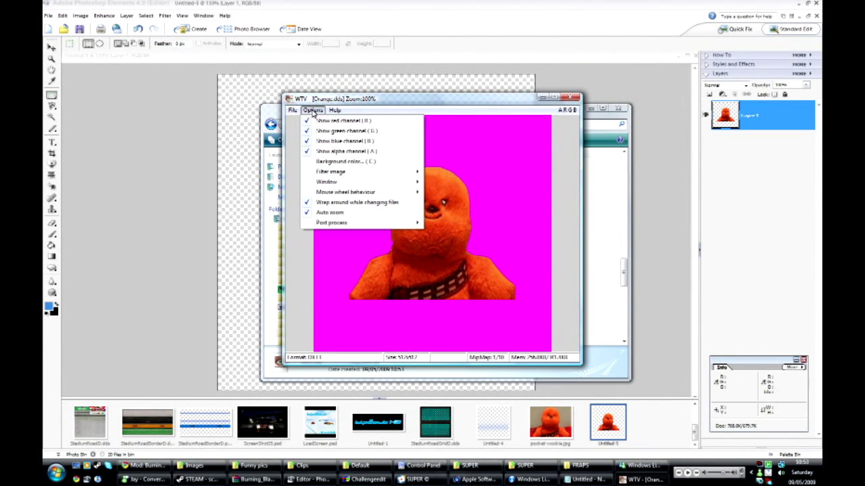
{"action": "left_click", "coordinate": [340, 156]}
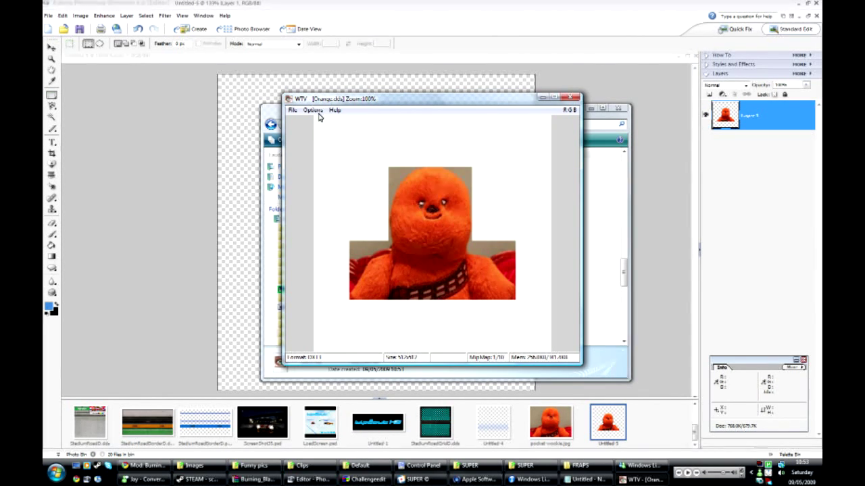
Show the alpha channel of Orange.dds again in WTV to check its transparency, and close the viewer
{"action": "left_click", "coordinate": [313, 111]}
{"action": "left_click", "coordinate": [331, 156]}
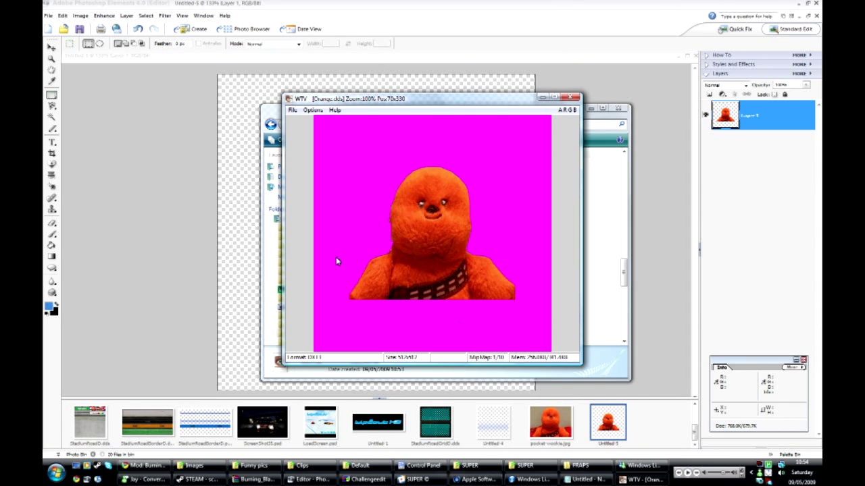
{"action": "left_click", "coordinate": [572, 97]}
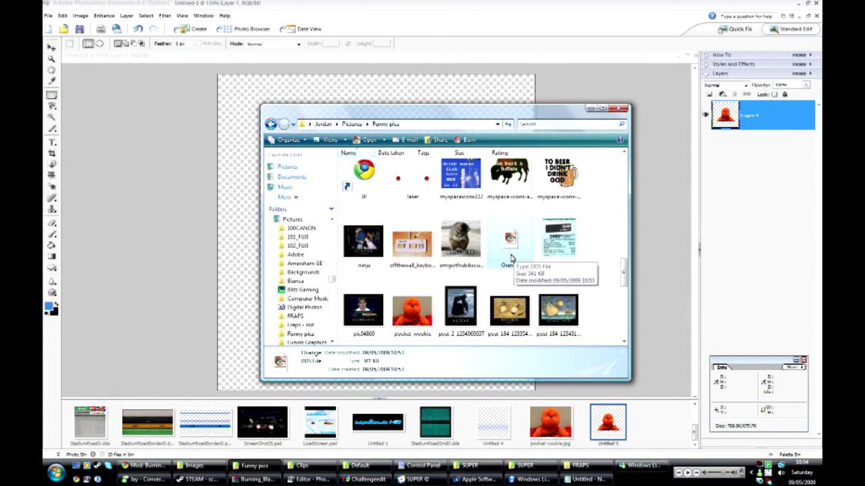
Copy Orange.dds from the Funny pics folder and paste it into Documents > TrackMania > MediaTracker > Images
{"action": "right_click", "coordinate": [512, 257]}
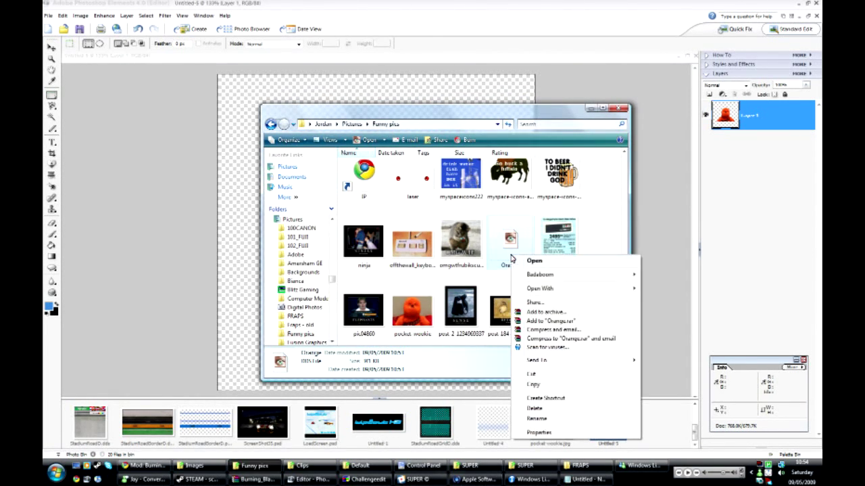
{"action": "left_click", "coordinate": [555, 389]}
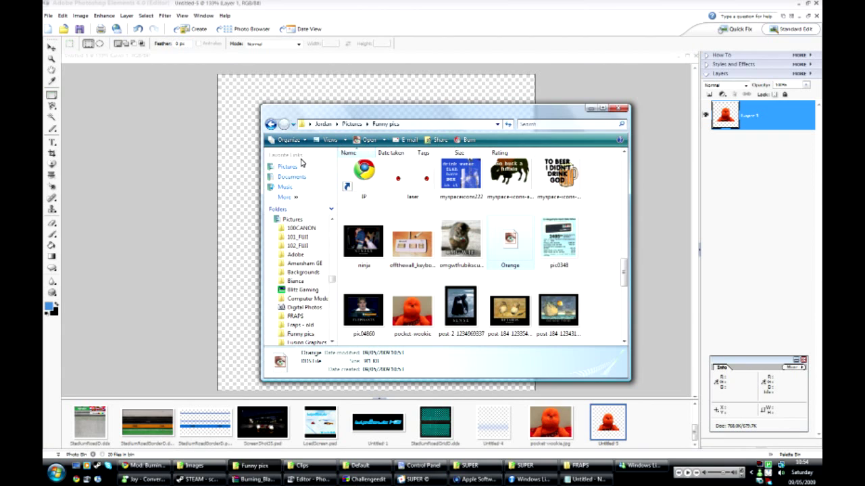
{"action": "left_click", "coordinate": [323, 124]}
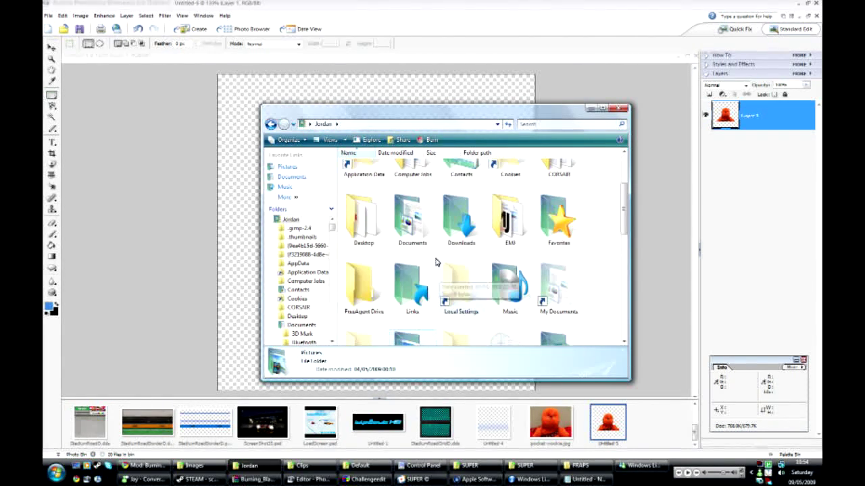
{"action": "double_click", "coordinate": [419, 233]}
{"action": "scroll", "coordinate": [439, 244], "scroll_direction": "down", "scroll_amount": 5}
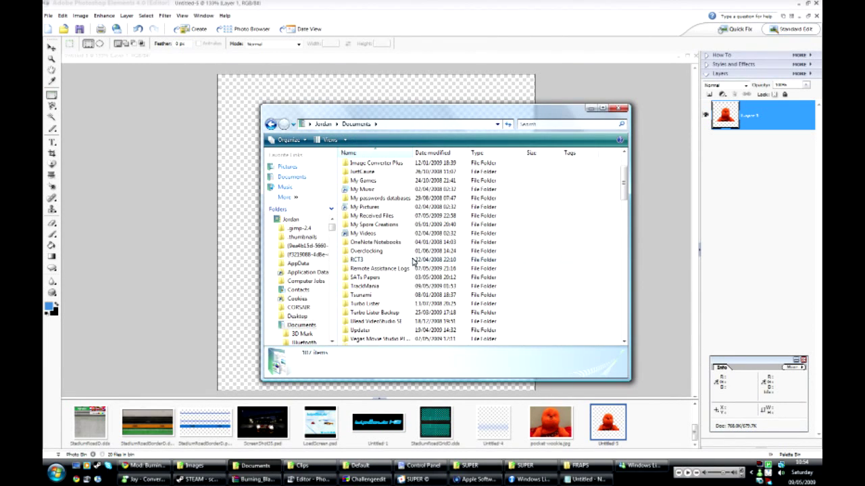
{"action": "double_click", "coordinate": [376, 288]}
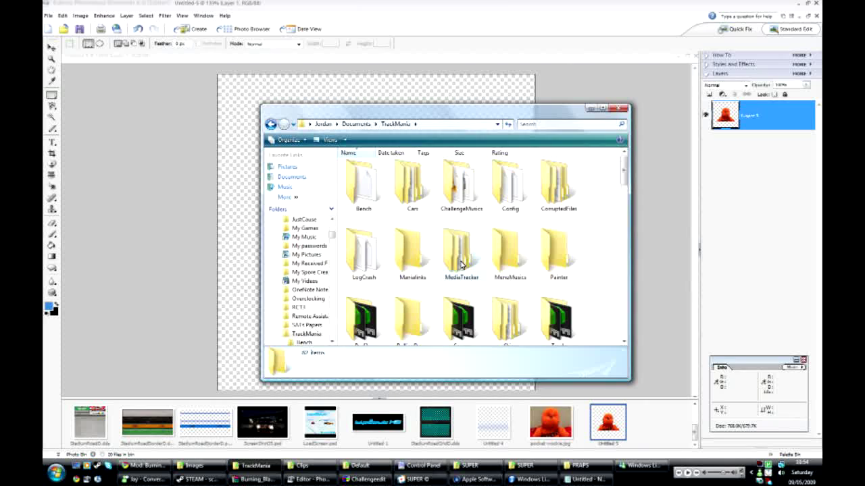
{"action": "double_click", "coordinate": [464, 256]}
{"action": "double_click", "coordinate": [376, 166]}
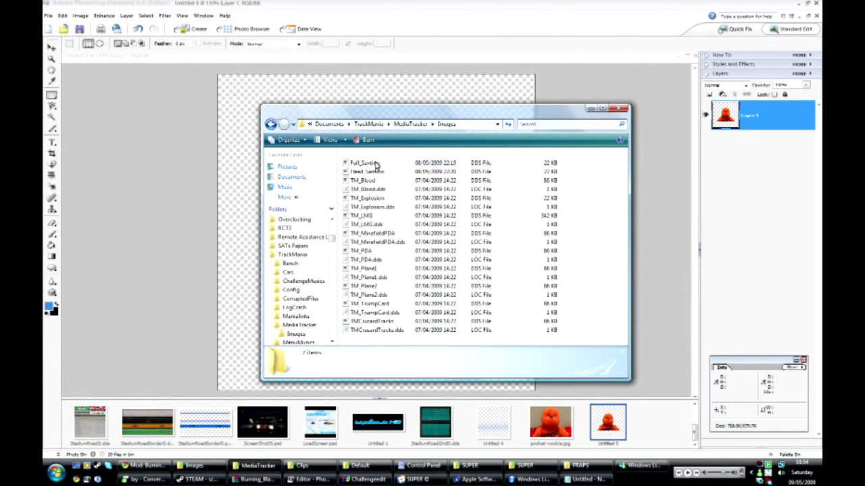
{"action": "right_click", "coordinate": [411, 344]}
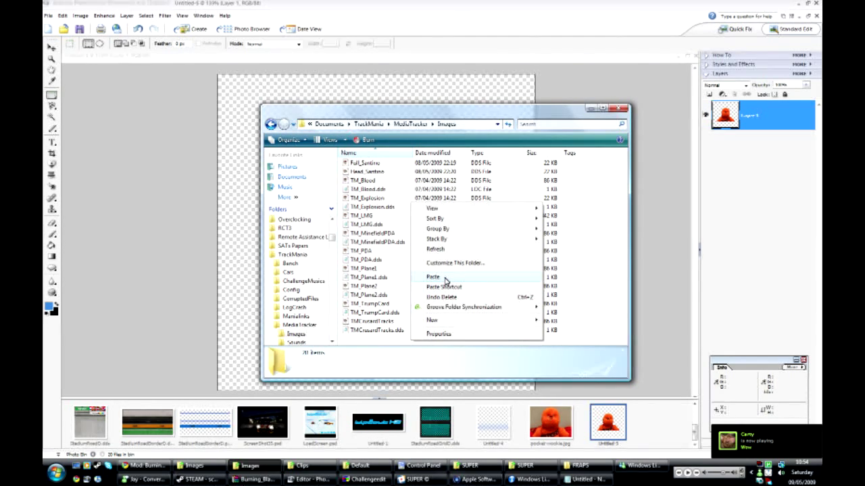
{"action": "left_click", "coordinate": [446, 277]}
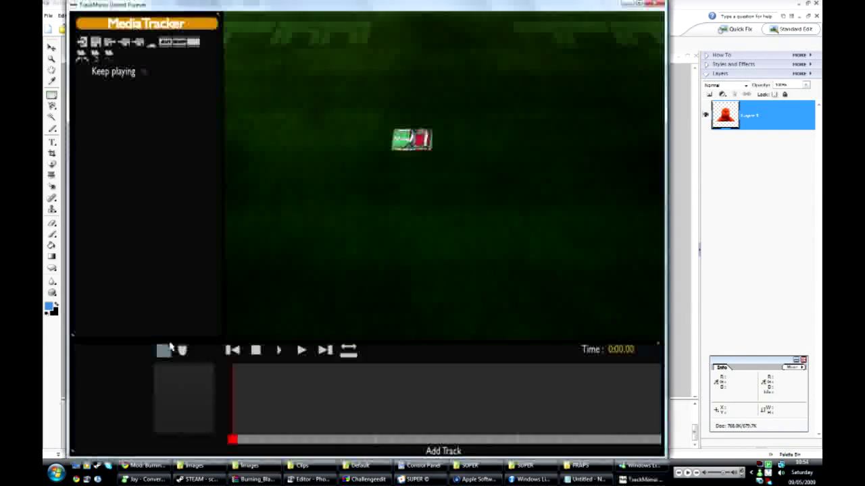
In TrackMania United Forever's MediaTracker, add a new Image track and assign the Orange image to its block
{"action": "left_click", "coordinate": [164, 349]}
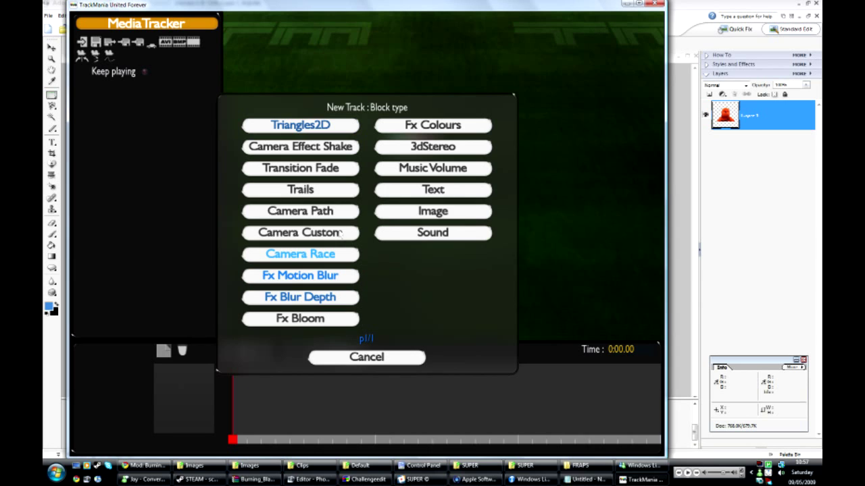
{"action": "left_click", "coordinate": [433, 213]}
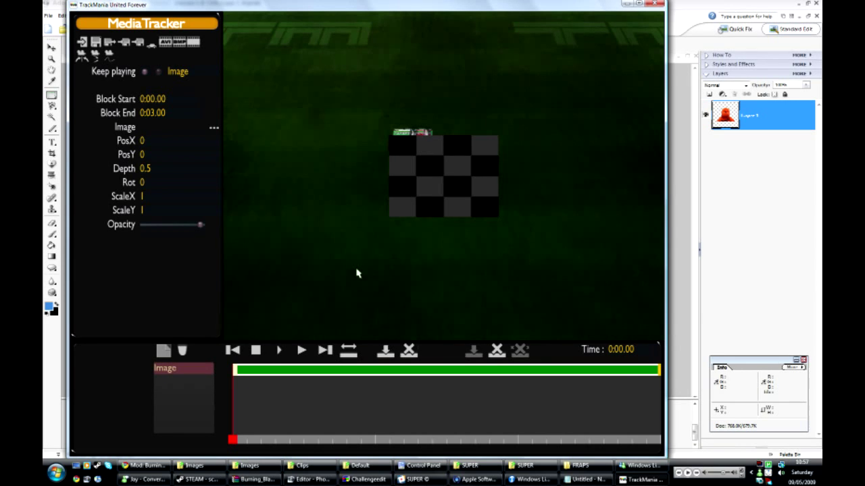
{"action": "left_click", "coordinate": [214, 129]}
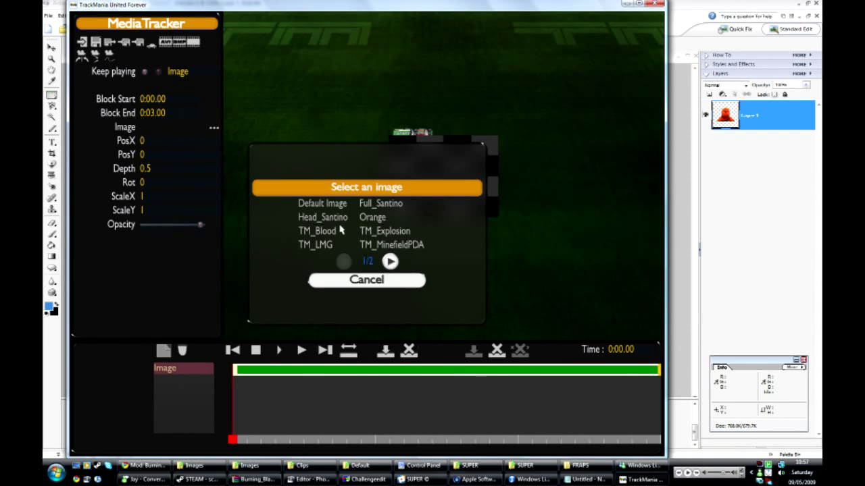
{"action": "left_click", "coordinate": [372, 218]}
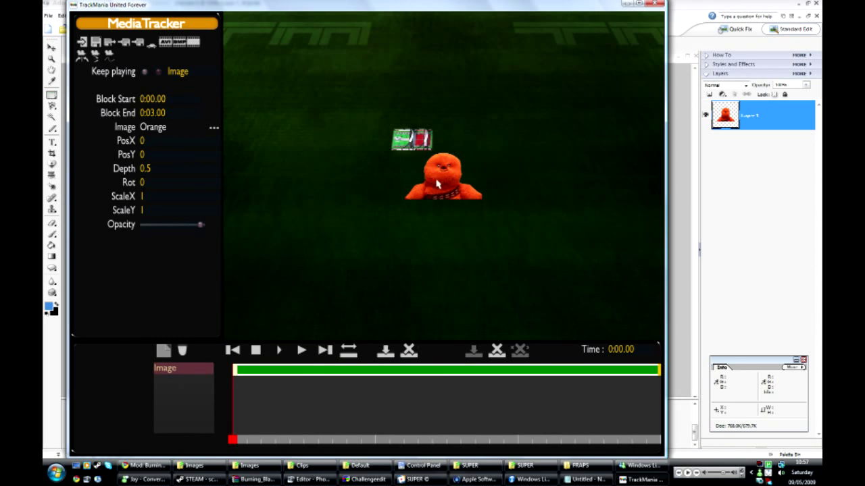
Move the Orange image below the car to about PosX 0.12, PosY -0.47, and set ScaleX and ScaleY to 2
{"action": "left_click_drag", "start_coordinate": [445, 182], "coordinate": [419, 260]}
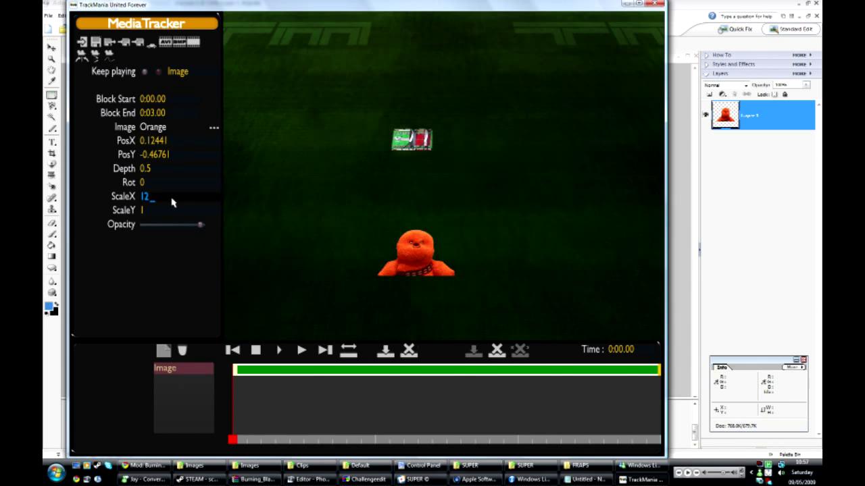
{"action": "key", "text": "BackSpace"}
{"action": "key", "text": "BackSpace"}
{"action": "type", "text": "2"}
{"action": "left_click", "coordinate": [162, 214]}
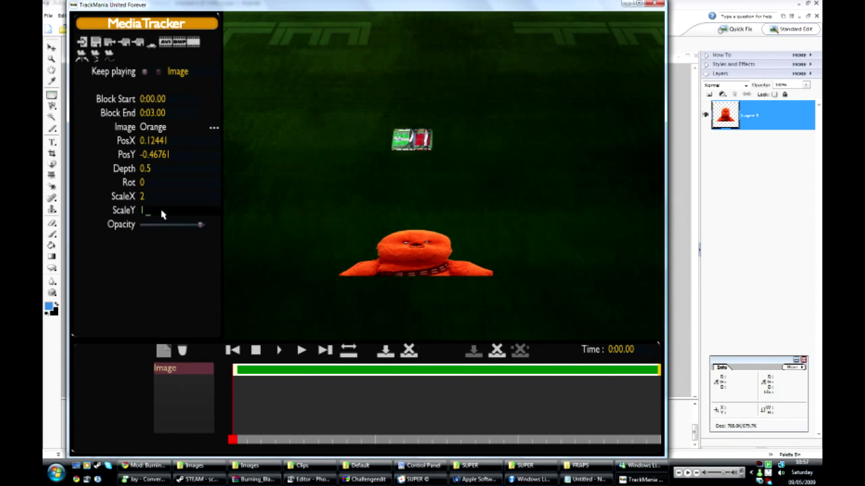
{"action": "key", "text": "BackSpace"}
{"action": "type", "text": "2"}
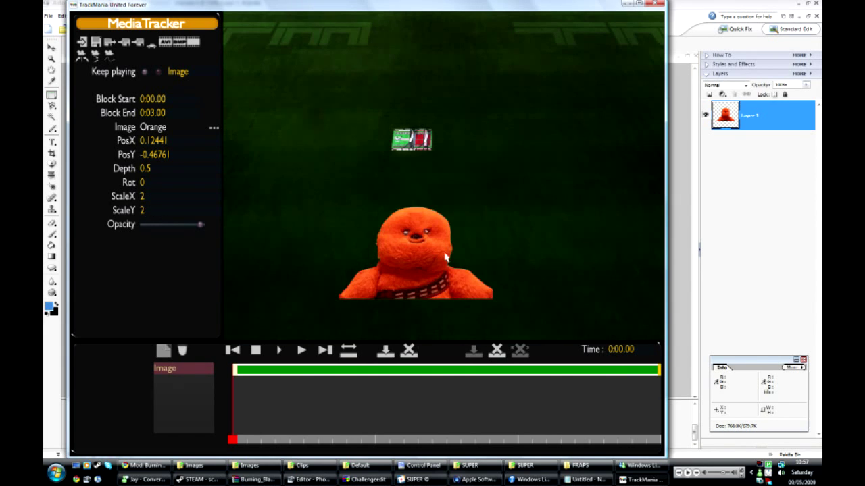